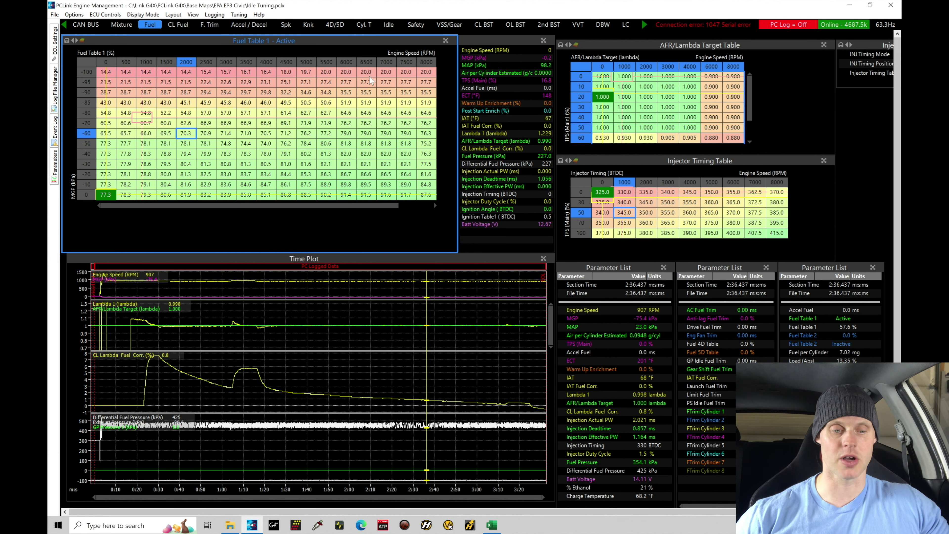
# - Set Ignition Table 1 to 20 degrees from 1500 to 7500 RPM across all MAP rows, 0 to 100 kPa
pyautogui.click(286, 25)
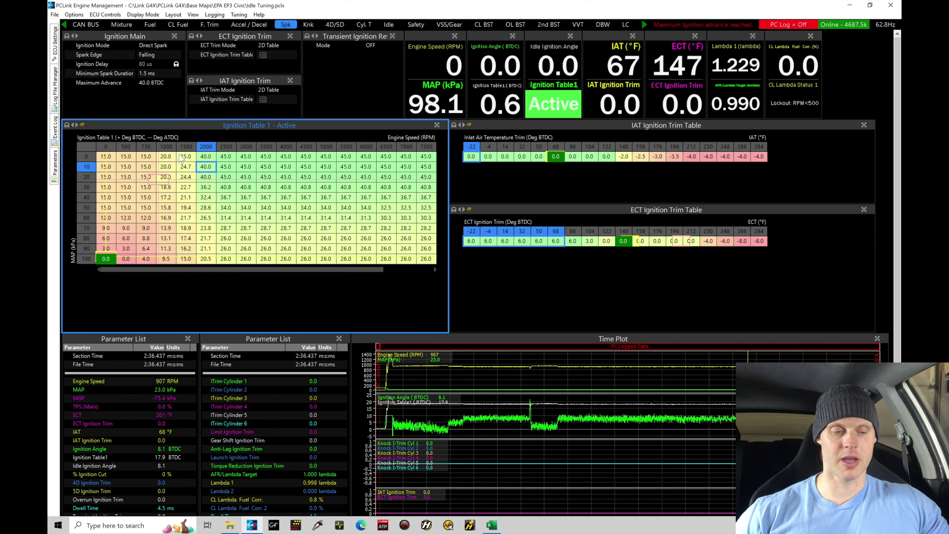
pyautogui.moveTo(187, 158); pyautogui.dragTo(432, 229)
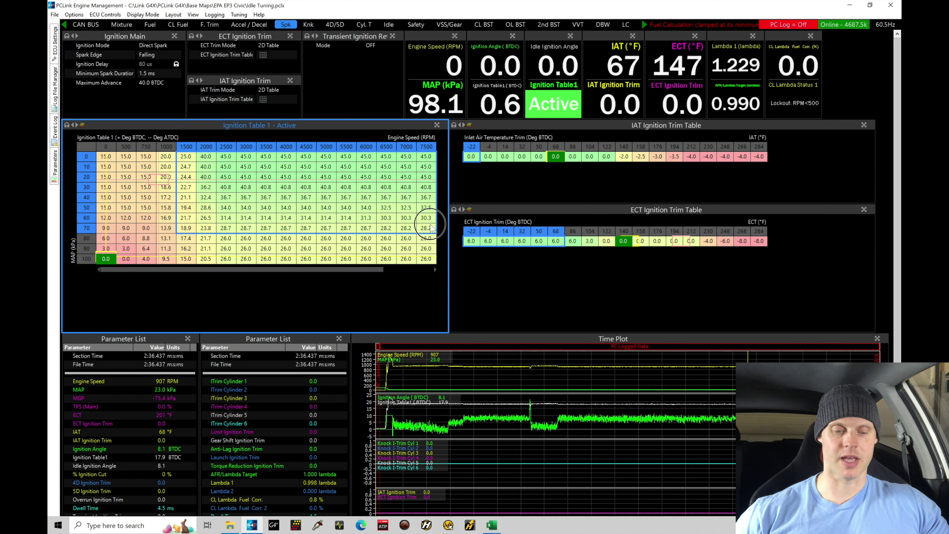
pyautogui.write('20')
pyautogui.press('Return')
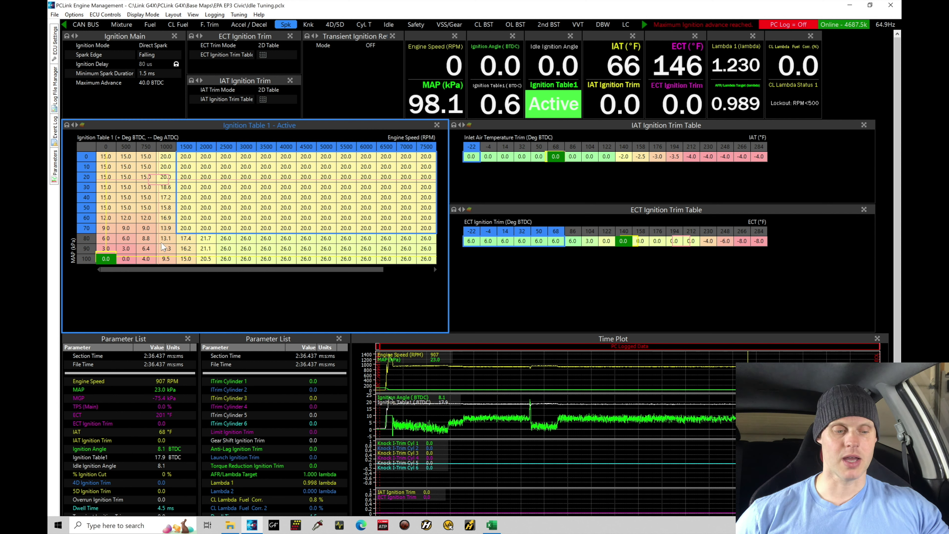
pyautogui.moveTo(181, 239); pyautogui.dragTo(424, 263)
pyautogui.write('20')
pyautogui.press('Return')
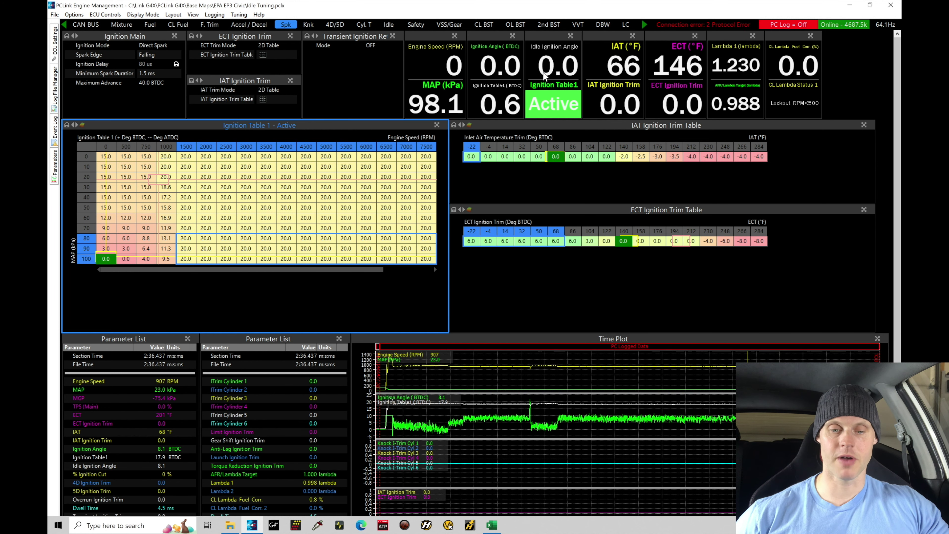
# - Go to the VVT page and open the axis setup of the active VVT Inlet Target table
pyautogui.click(577, 24)
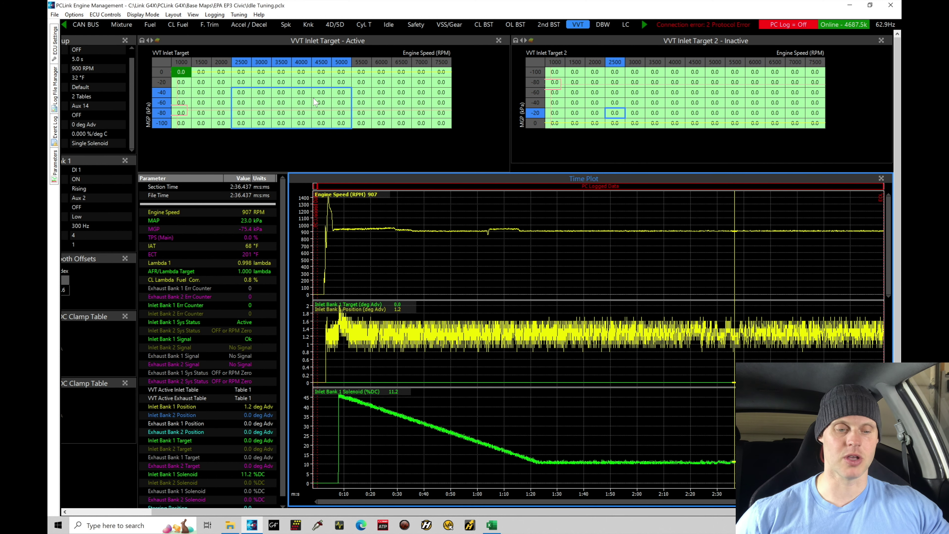
pyautogui.click(298, 97)
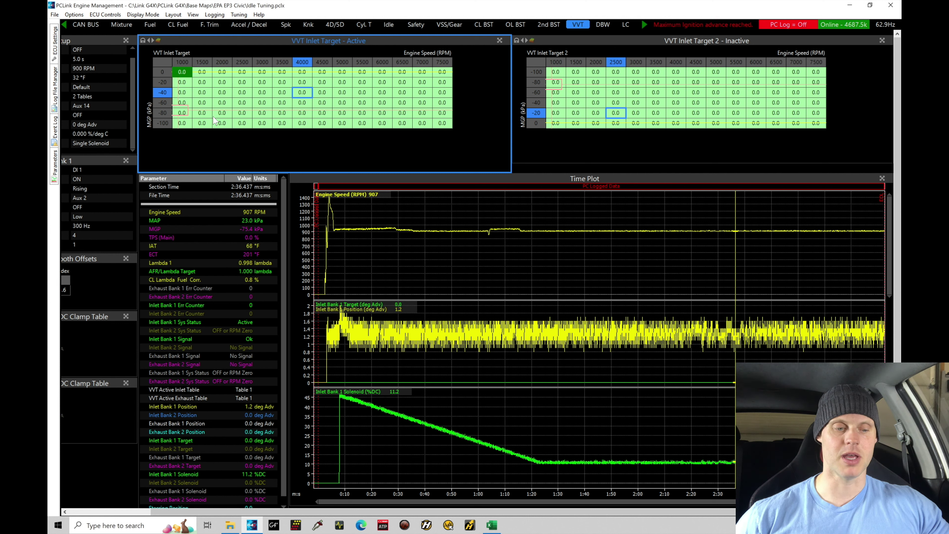
pyautogui.moveTo(181, 71); pyautogui.dragTo(479, 75)
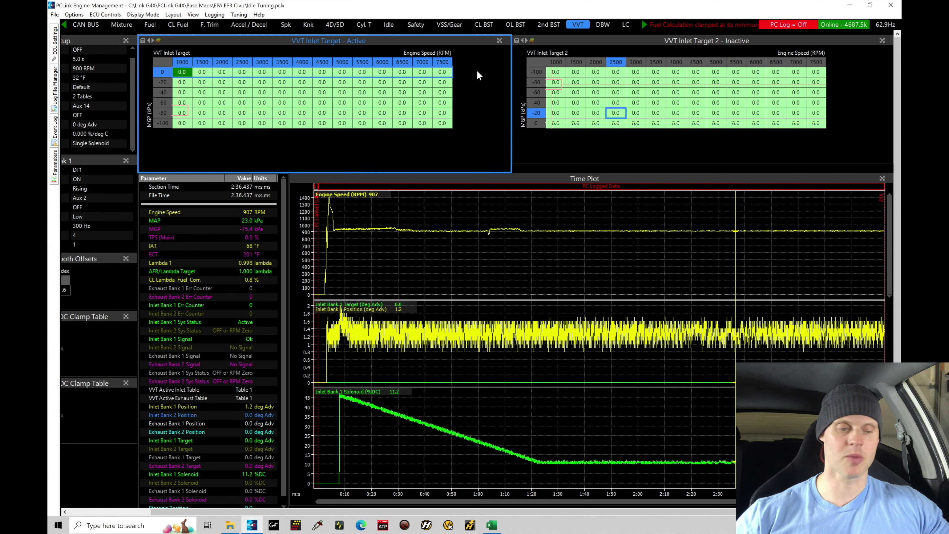
pyautogui.moveTo(194, 124); pyautogui.dragTo(446, 123)
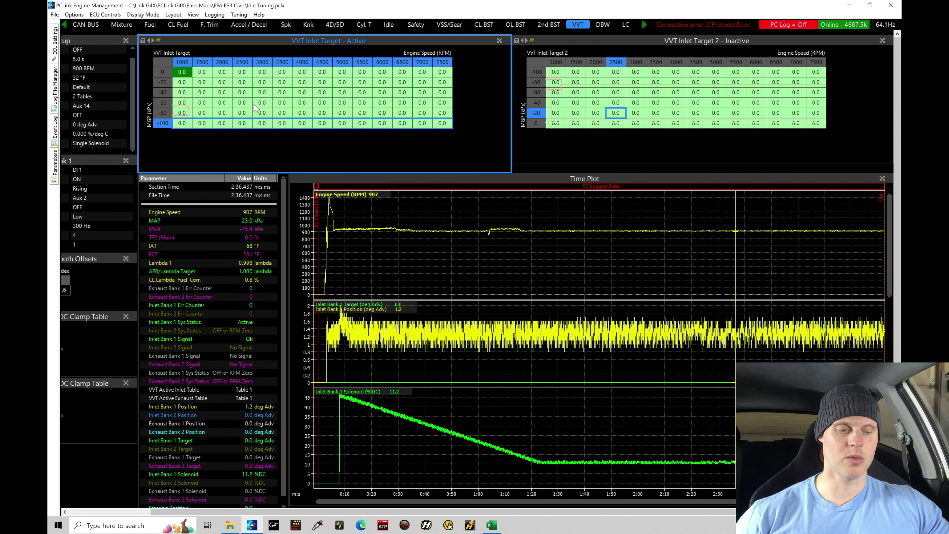
pyautogui.click(242, 104)
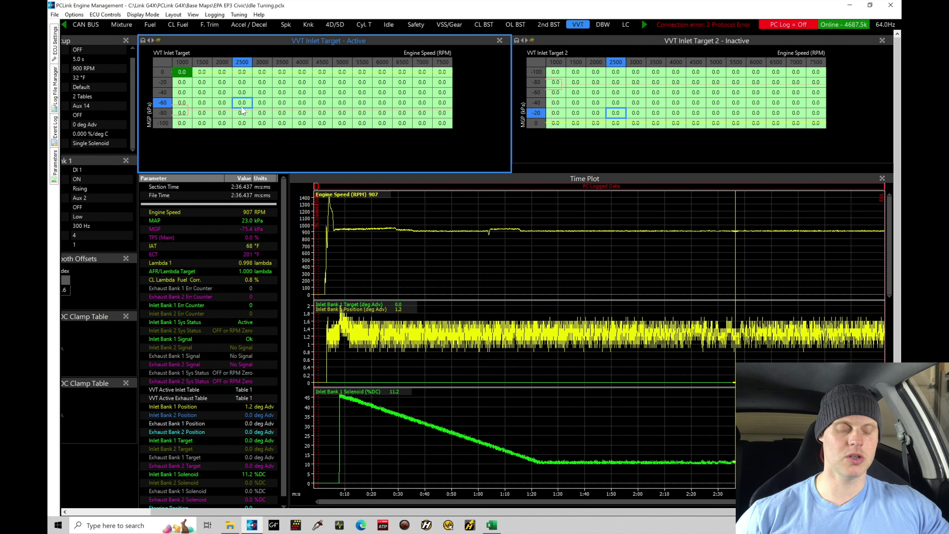
pyautogui.click(188, 91)
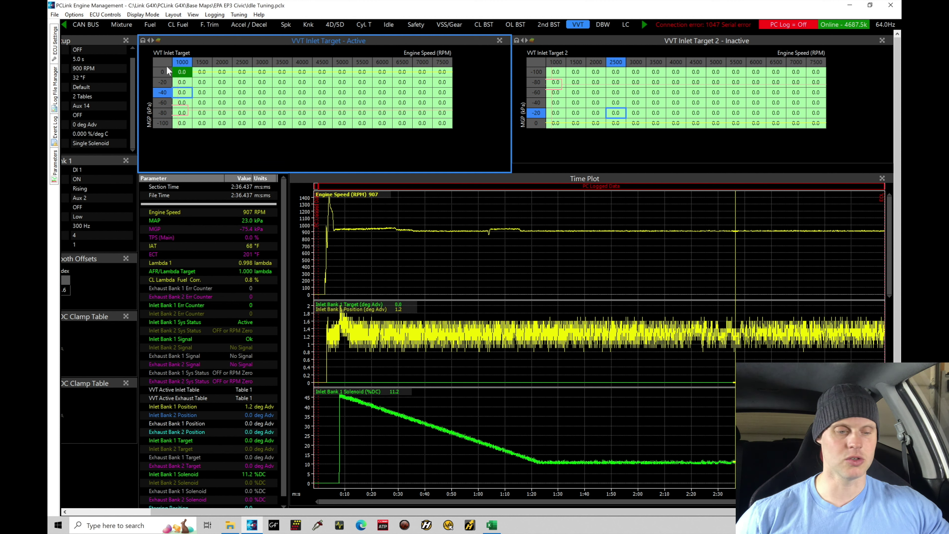
pyautogui.click(166, 66)
pyautogui.press('x')
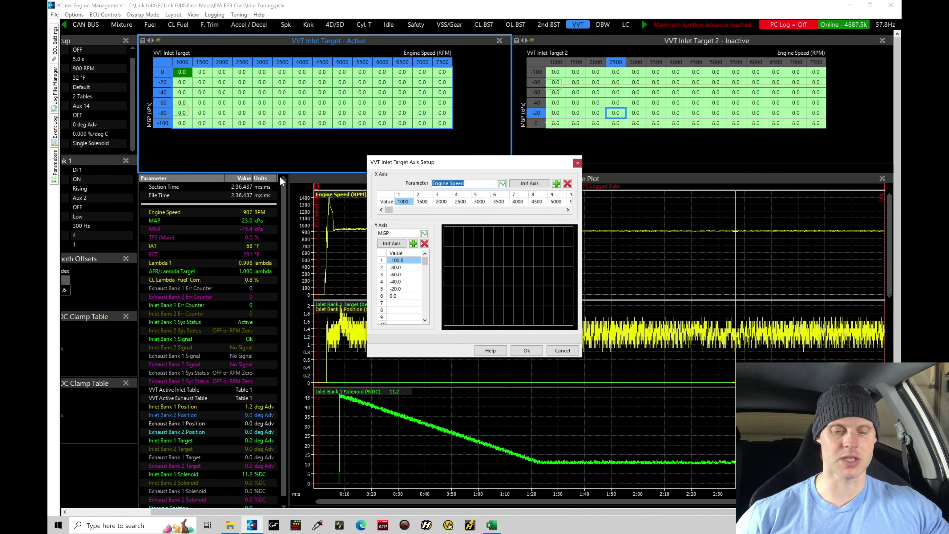
# - Initialise the MGP axis with its default values and delete the 20 to 100 kPa entries
pyautogui.click(391, 244)
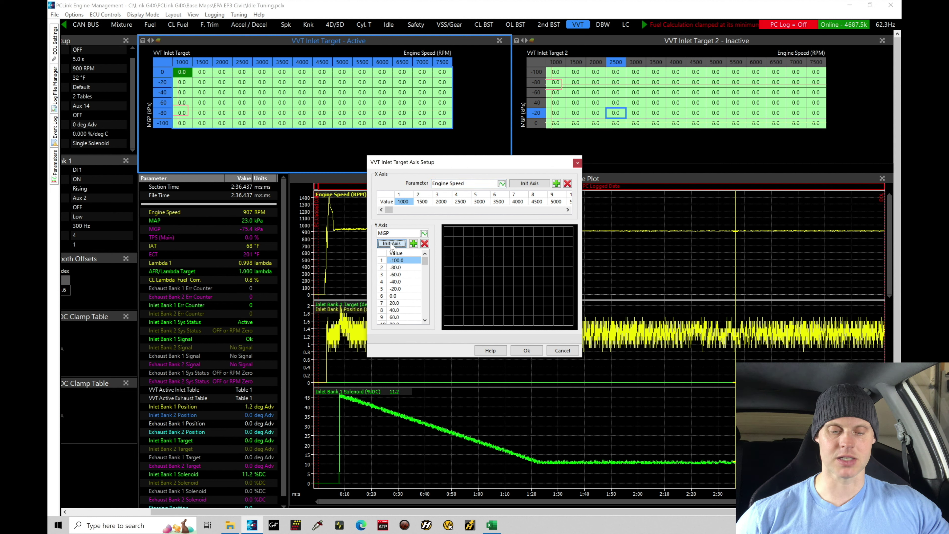
pyautogui.doubleClick(425, 320)
pyautogui.moveTo(403, 289); pyautogui.dragTo(402, 318)
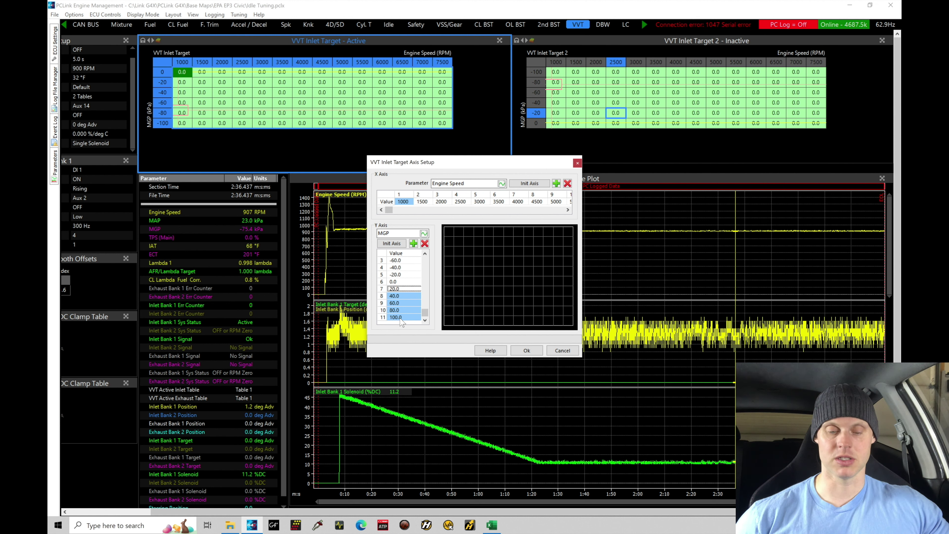
pyautogui.click(425, 244)
pyautogui.click(424, 243)
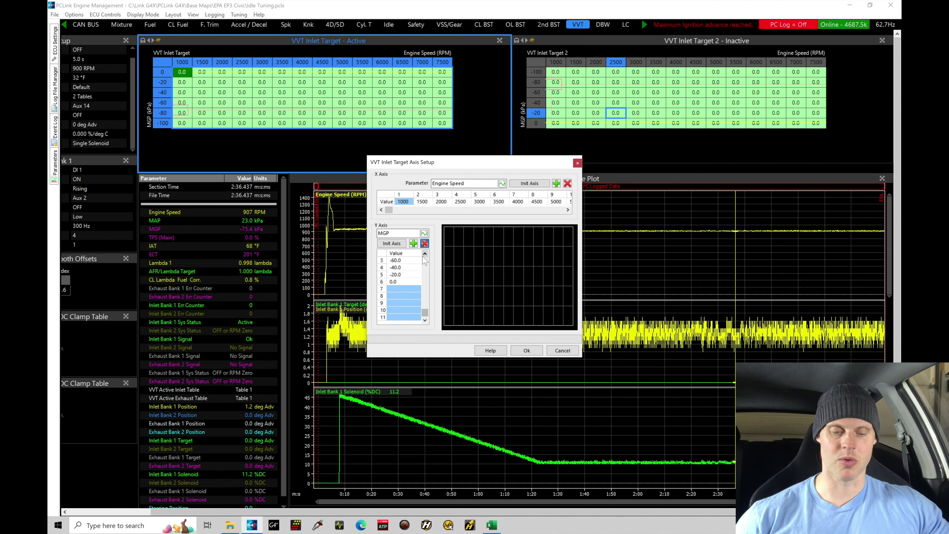
pyautogui.scroll(2, 423, 257)
# - Add -70 and -50 kPa breakpoints to the MGP axis of the VVT Inlet Target table
pyautogui.click(407, 310)
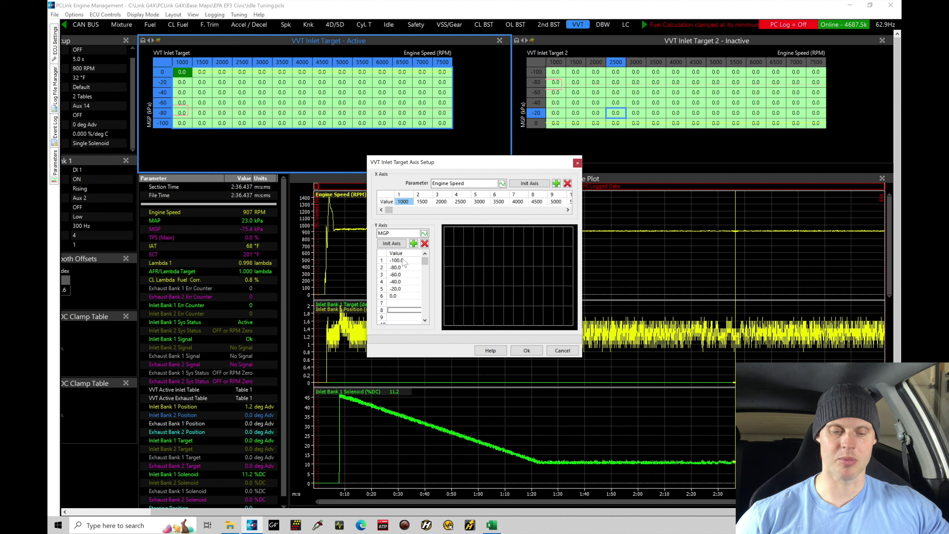
pyautogui.click(405, 303)
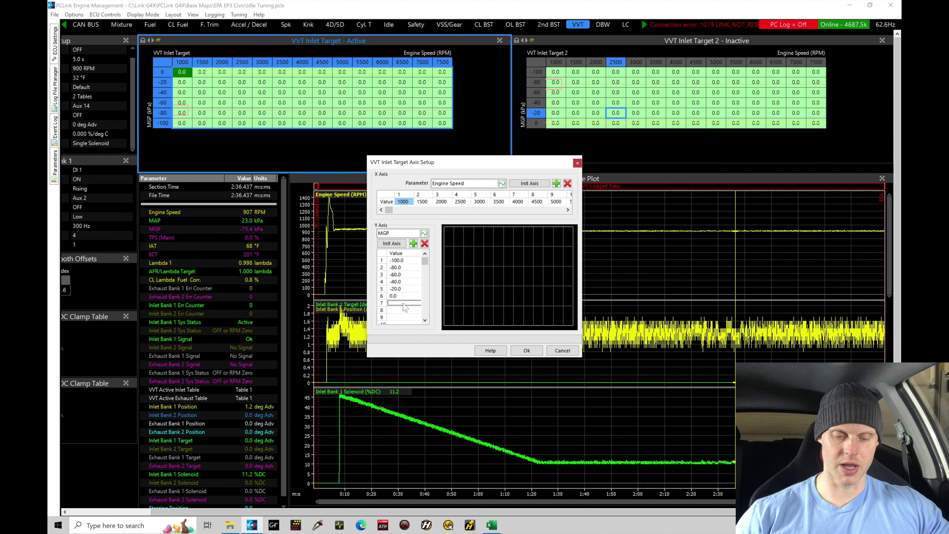
pyautogui.press('Insert')
pyautogui.write('-70')
pyautogui.press('Return')
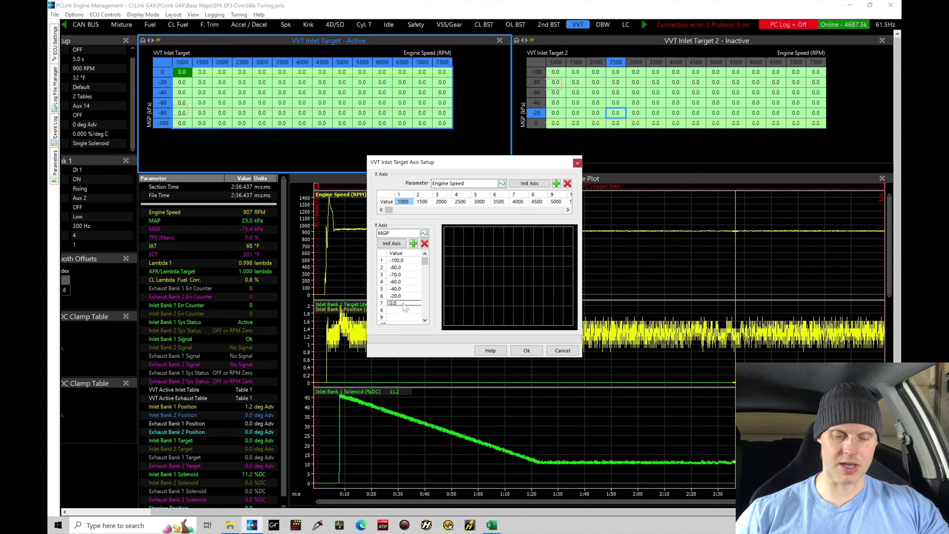
pyautogui.click(405, 310)
pyautogui.write('=-50')
pyautogui.press('Return')
# - Add -30 and -10 kPa breakpoints to the VVT Inlet Target MGP axis and apply the axis with interpolated table values
pyautogui.click(403, 317)
pyautogui.write('=-30')
pyautogui.press('Return')
pyautogui.scroll(-1, 421, 321)
pyautogui.click(404, 310)
pyautogui.write('=-10')
pyautogui.press('Return')
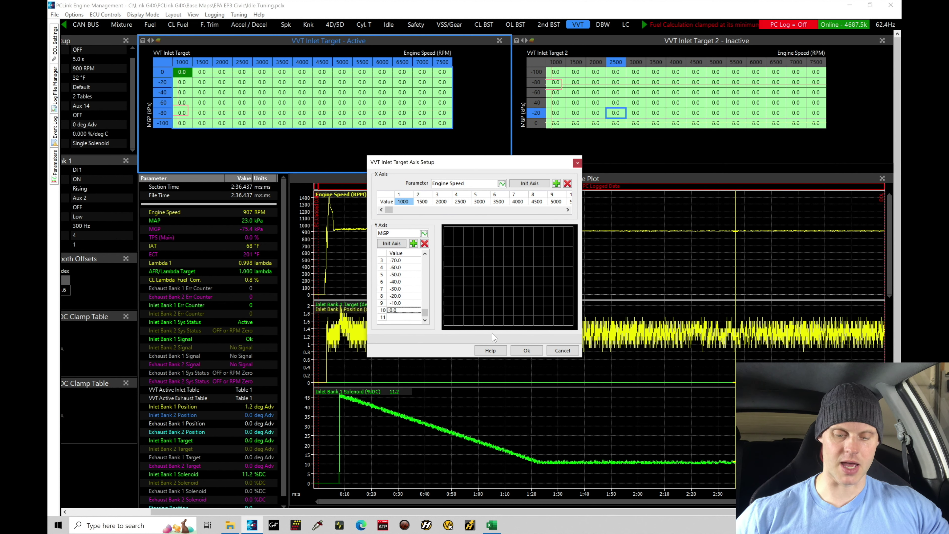
pyautogui.moveTo(415, 310); pyautogui.dragTo(415, 257)
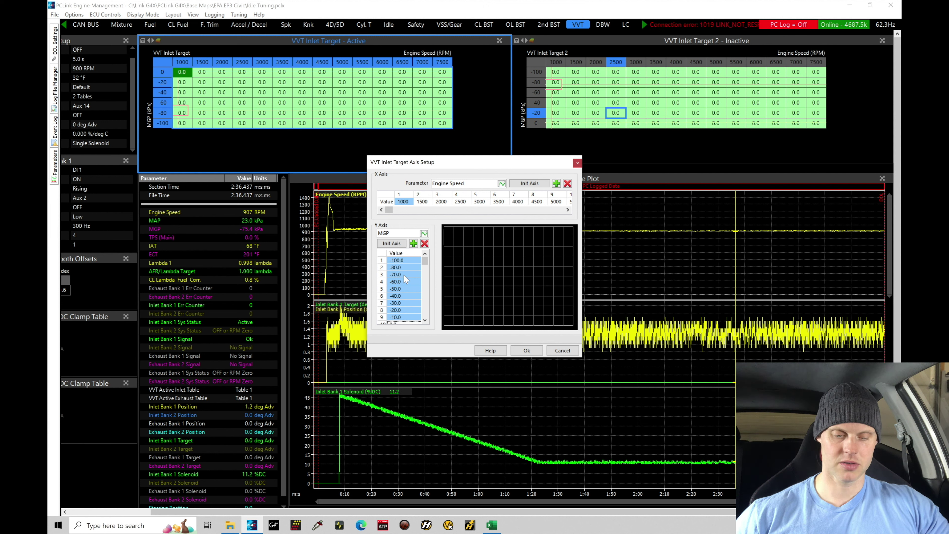
pyautogui.click(523, 352)
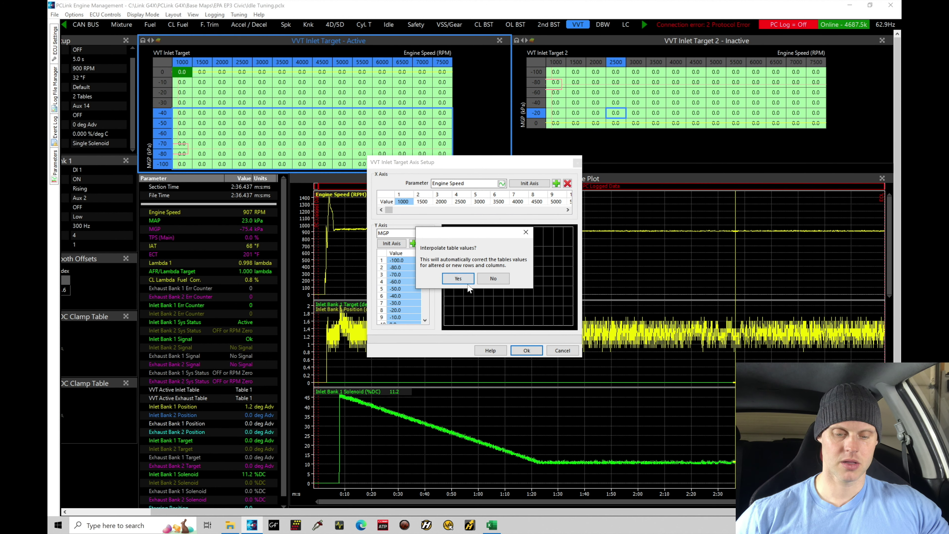
pyautogui.click(458, 281)
pyautogui.click(323, 102)
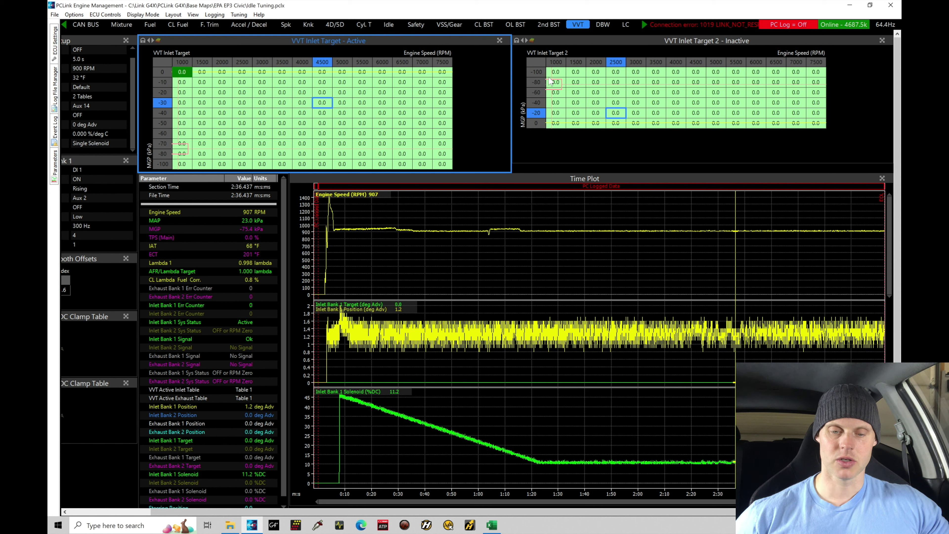
# - Open the axis setup of VVT Inlet Target 2 and add -70 and -50 kPa breakpoints to its MGP axis
pyautogui.click(542, 64)
pyautogui.doubleClick(542, 63)
pyautogui.moveTo(405, 262); pyautogui.dragTo(406, 327)
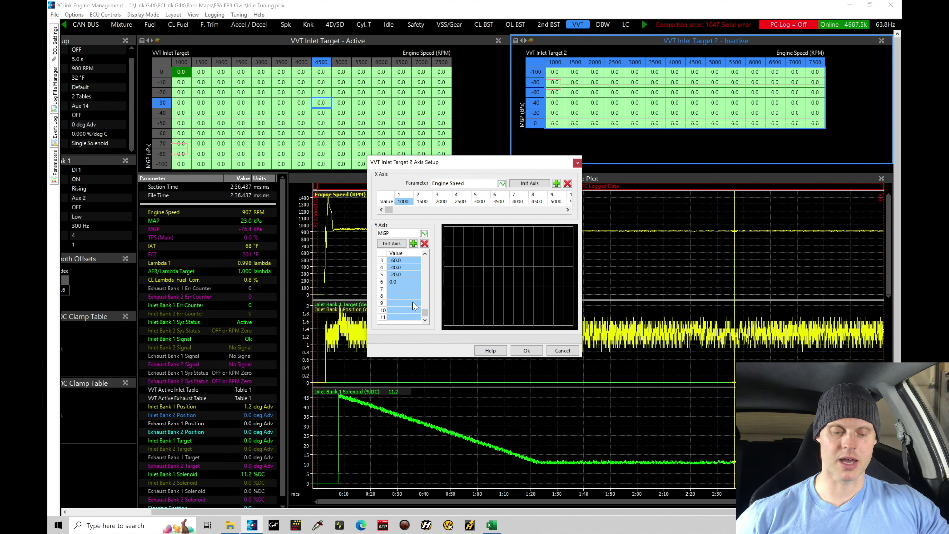
pyautogui.click(405, 303)
pyautogui.click(425, 254)
pyautogui.click(425, 253)
pyautogui.click(405, 302)
pyautogui.write('-70')
pyautogui.press('Return')
pyautogui.write('-50')
pyautogui.press('Return')
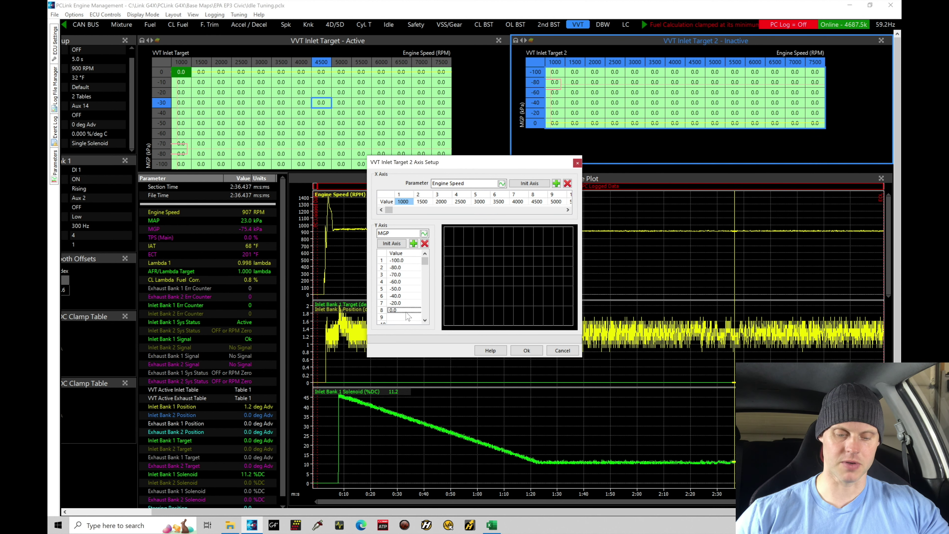
# - Add -30 and -10 kPa breakpoints to the VVT Inlet Target 2 MGP axis and apply the axis with interpolated table values
pyautogui.write('-30')
pyautogui.press('Return')
pyautogui.scroll(-1, 421, 325)
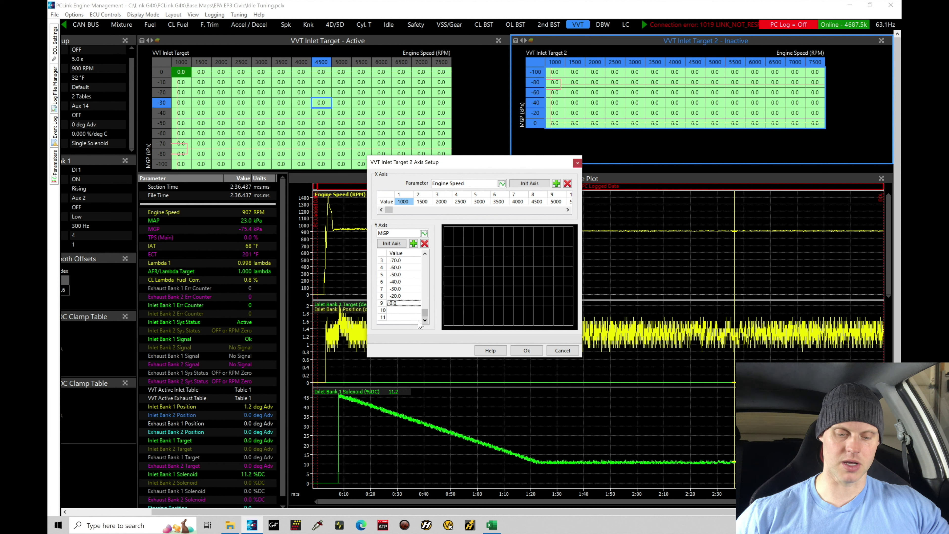
pyautogui.click(409, 312)
pyautogui.write('-10')
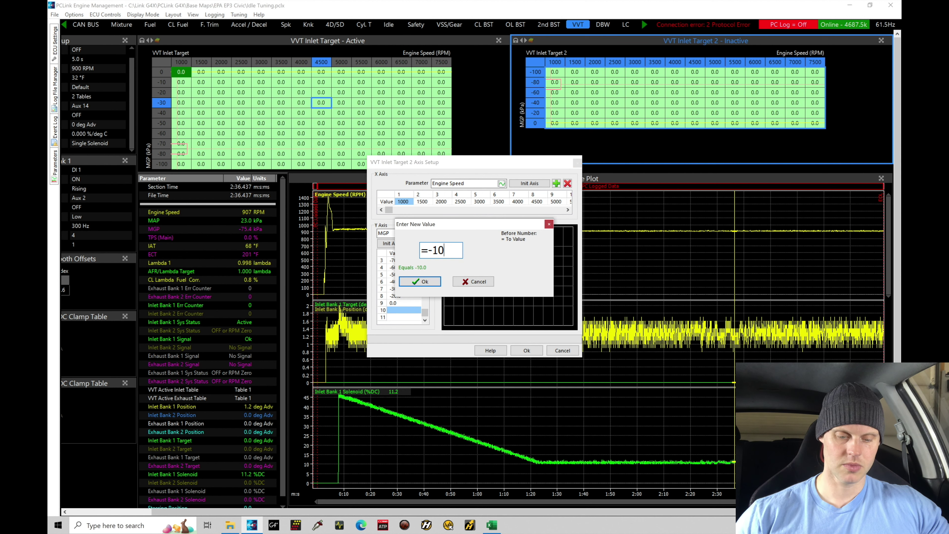
pyautogui.press('Return')
pyautogui.click(526, 350)
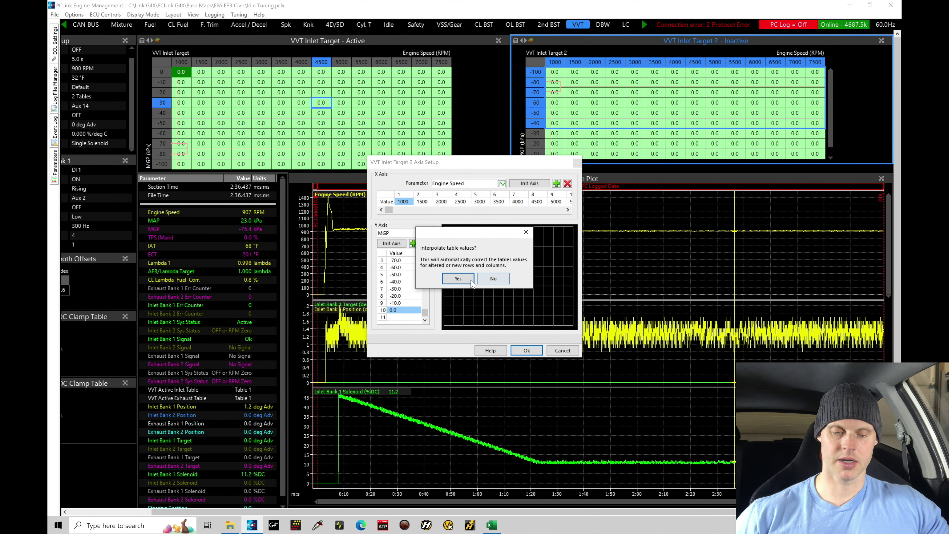
pyautogui.click(458, 278)
pyautogui.click(594, 114)
pyautogui.click(380, 113)
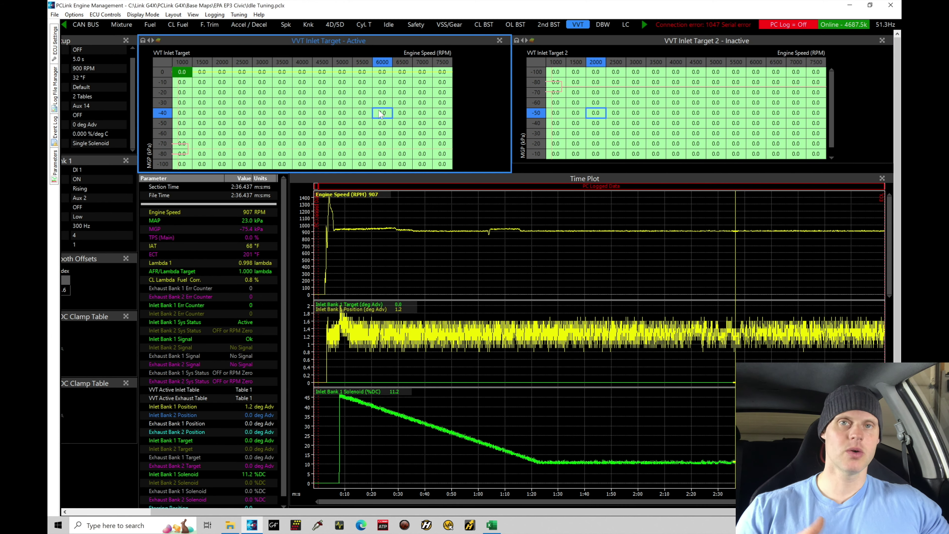